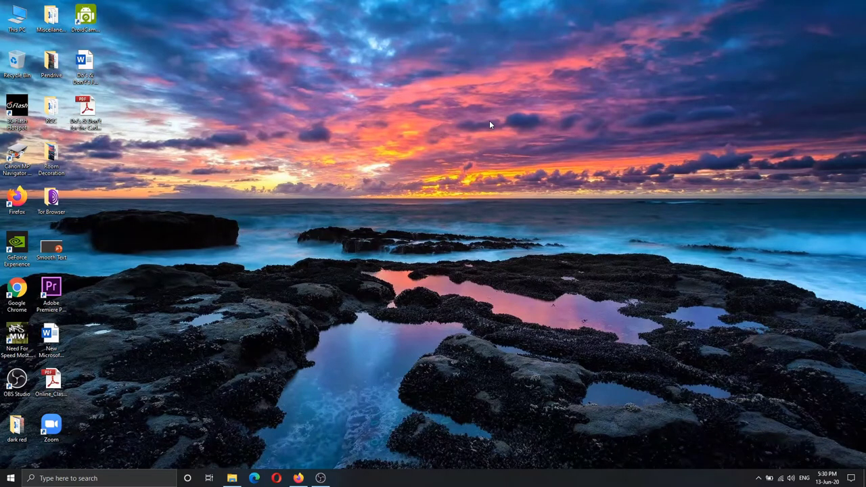
Create a new PowerPoint presentation on the desktop named youtube
{"action": "right_click", "coordinate": [374, 145]}
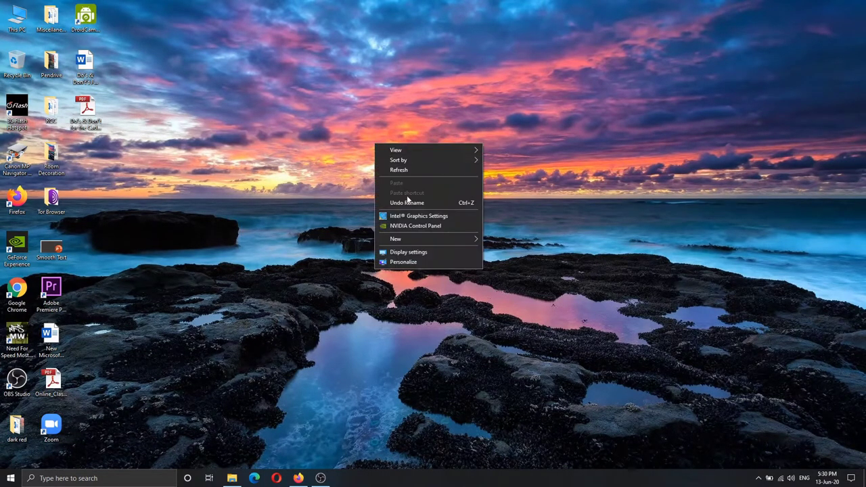
{"action": "mouse_move", "coordinate": [422, 239]}
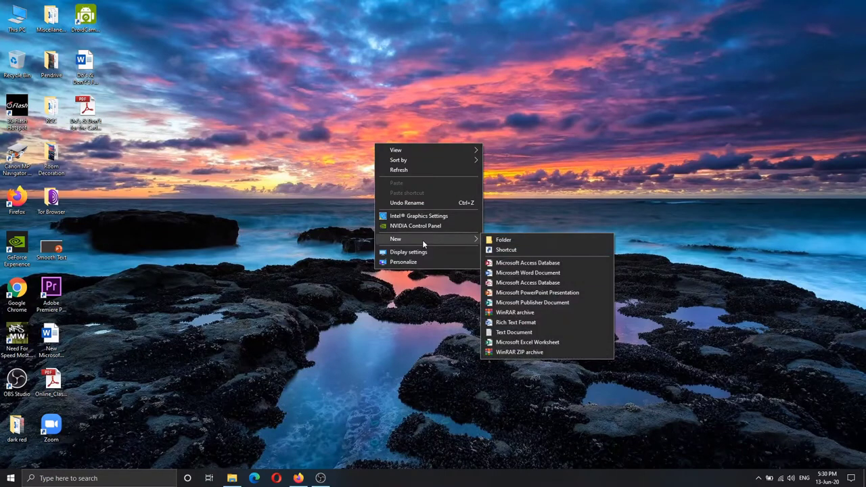
{"action": "left_click", "coordinate": [512, 293]}
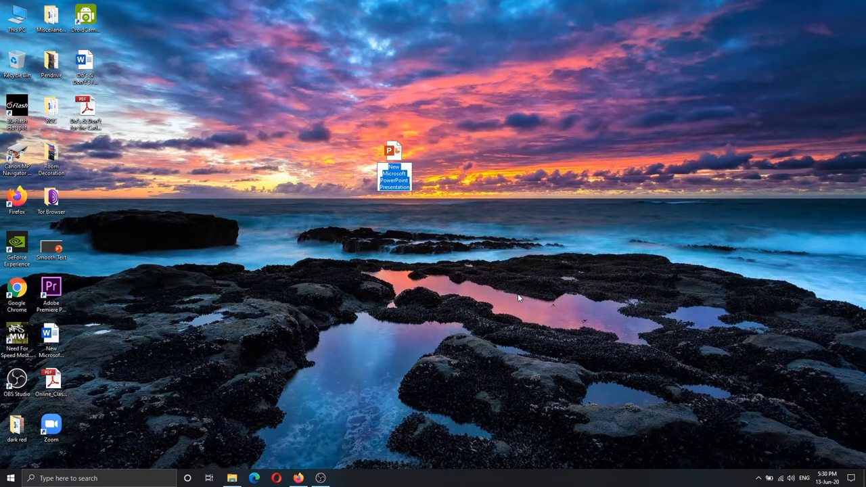
{"action": "type", "text": "youtu"}
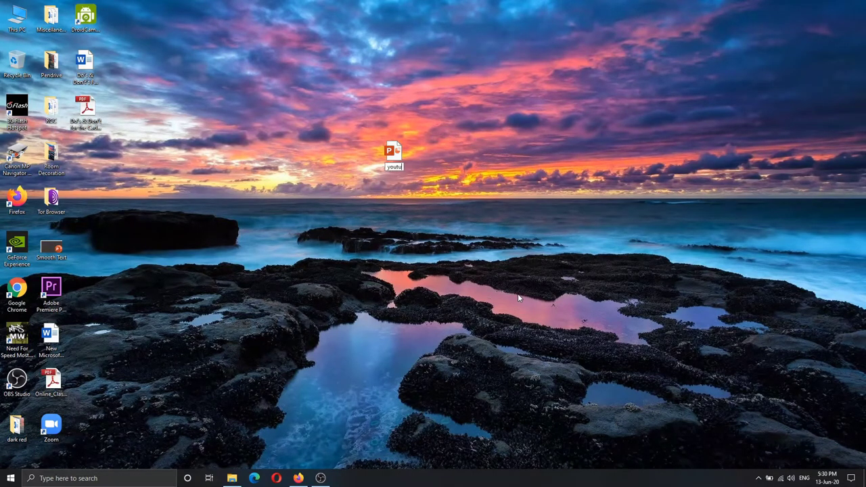
{"action": "type", "text": "be"}
Open the youtube presentation and add a Blank layout slide
{"action": "key", "text": "Return"}
{"action": "key", "text": "Return"}
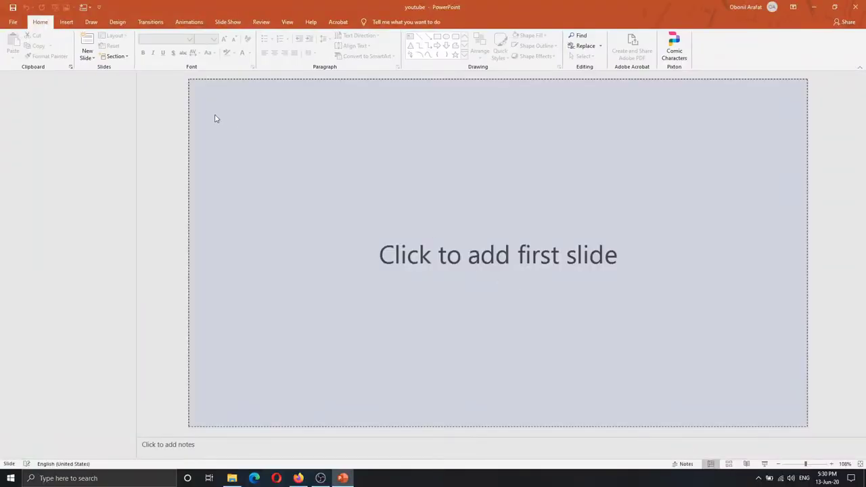
{"action": "left_click", "coordinate": [86, 58]}
{"action": "left_click", "coordinate": [112, 171]}
{"action": "left_click", "coordinate": [66, 22]}
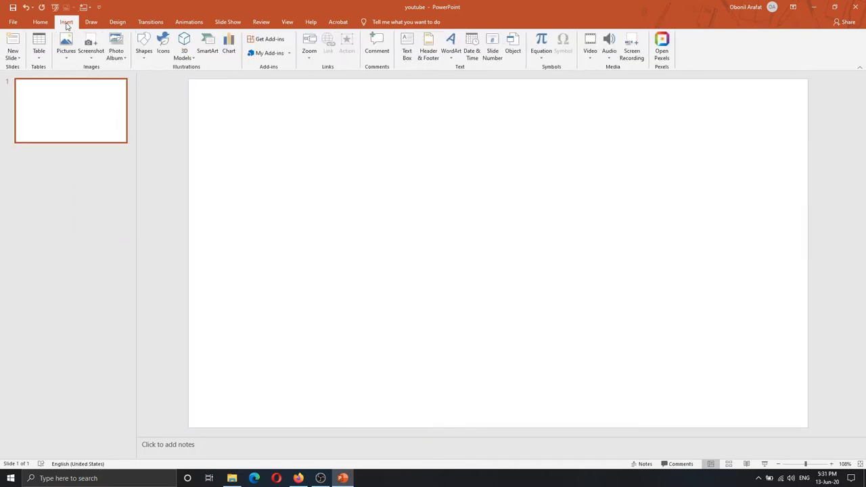
Start a screen recording and drag out the desktop region to capture
{"action": "left_click", "coordinate": [632, 58]}
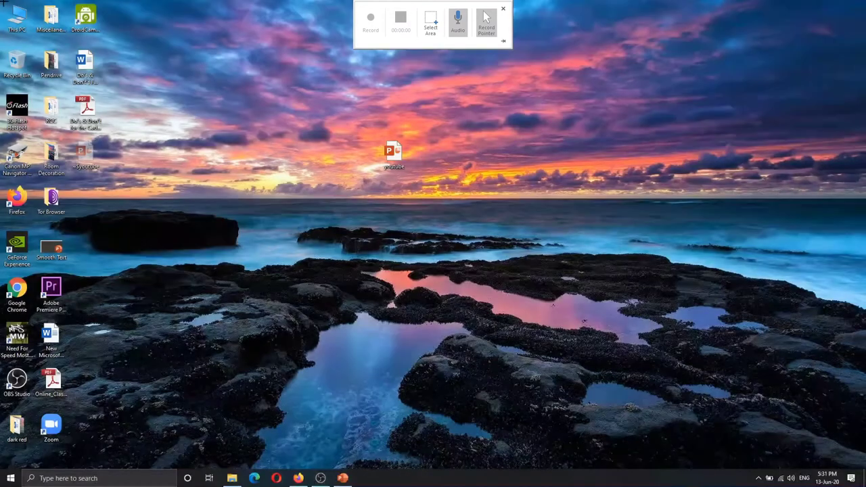
{"action": "left_click_drag", "start_coordinate": [1, 0], "coordinate": [429, 338]}
Pin the recording dock and start the screen recording countdown
{"action": "left_click", "coordinate": [375, 33]}
{"action": "left_click", "coordinate": [502, 44]}
{"action": "left_click", "coordinate": [502, 44]}
{"action": "left_click", "coordinate": [371, 28]}
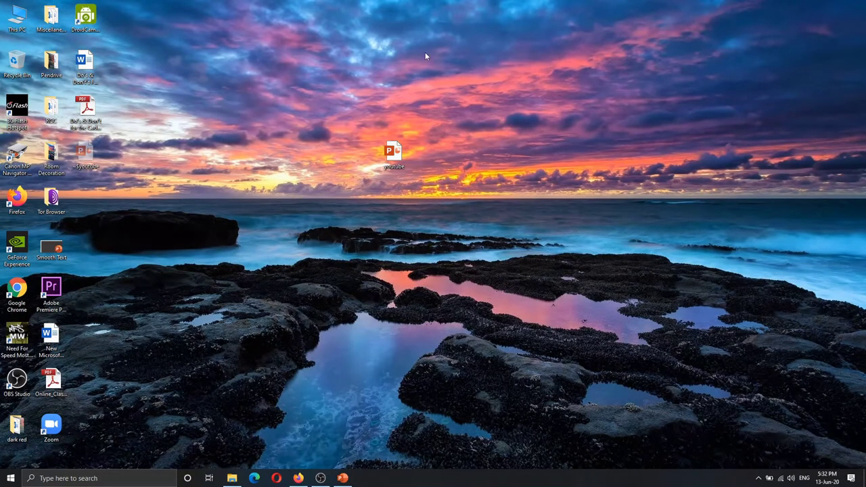
{"action": "mouse_move", "coordinate": [422, 4]}
In Firefox, play the AADAT INSTRUMENTAL/BHANWARAY YouTube video and pause it at 0:59
{"action": "left_click", "coordinate": [299, 478]}
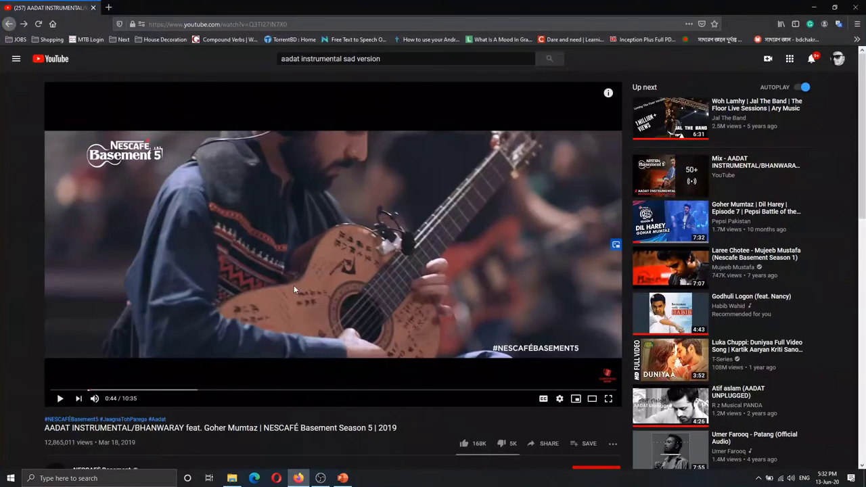
{"action": "left_click", "coordinate": [294, 288]}
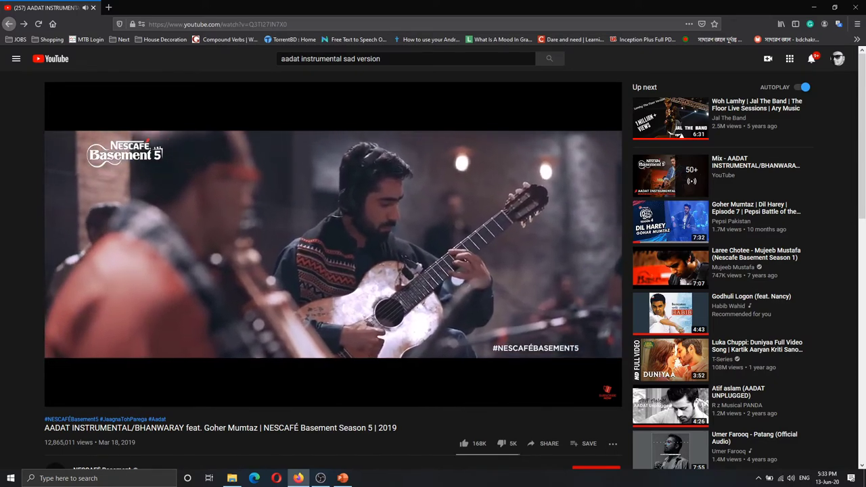
{"action": "left_click", "coordinate": [293, 284]}
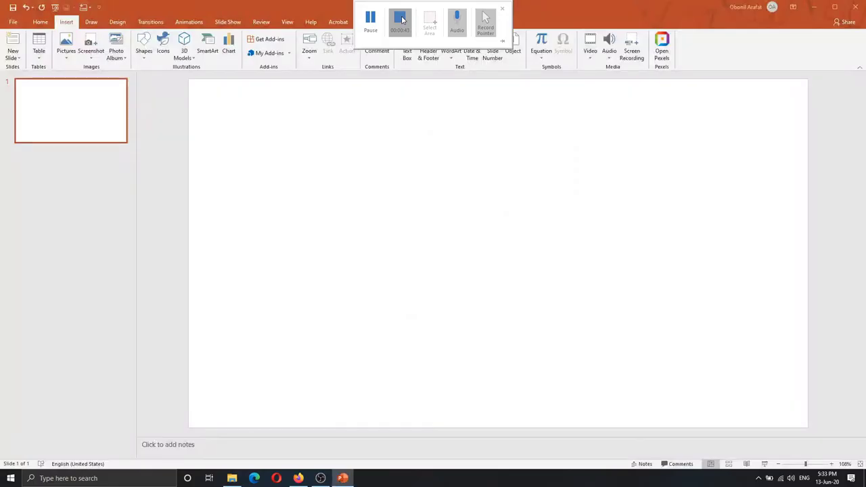
Stop recording to insert it on slide 1, then preview it, pausing at 00:29.95
{"action": "left_click", "coordinate": [400, 19]}
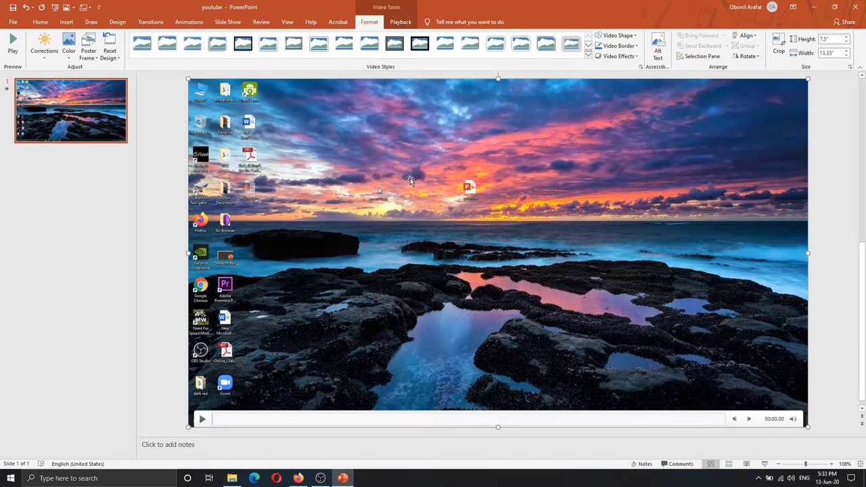
{"action": "left_click", "coordinate": [202, 418]}
{"action": "left_click_drag", "start_coordinate": [478, 421], "coordinate": [524, 424]}
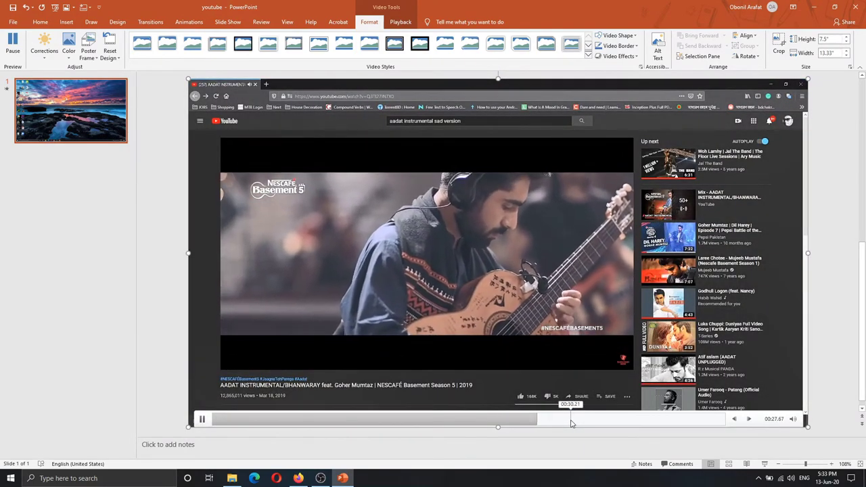
{"action": "left_click", "coordinate": [202, 418]}
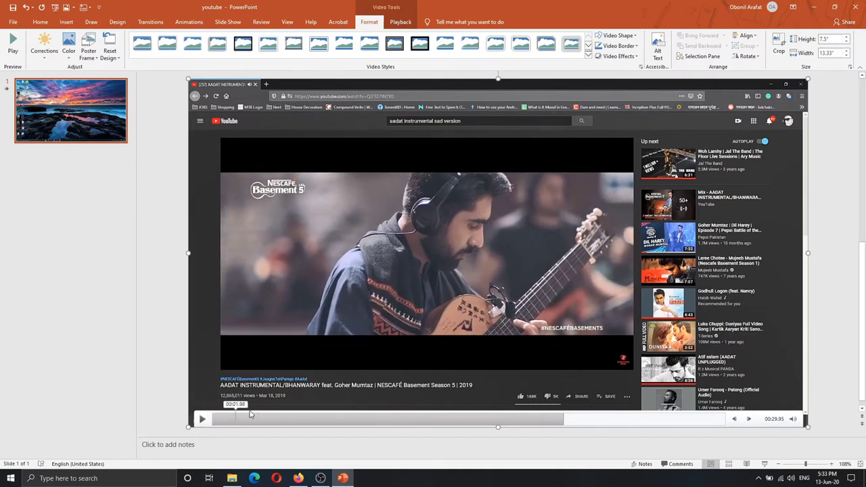
Save the embedded video to the Desktop as the media file Media1
{"action": "right_click", "coordinate": [345, 374]}
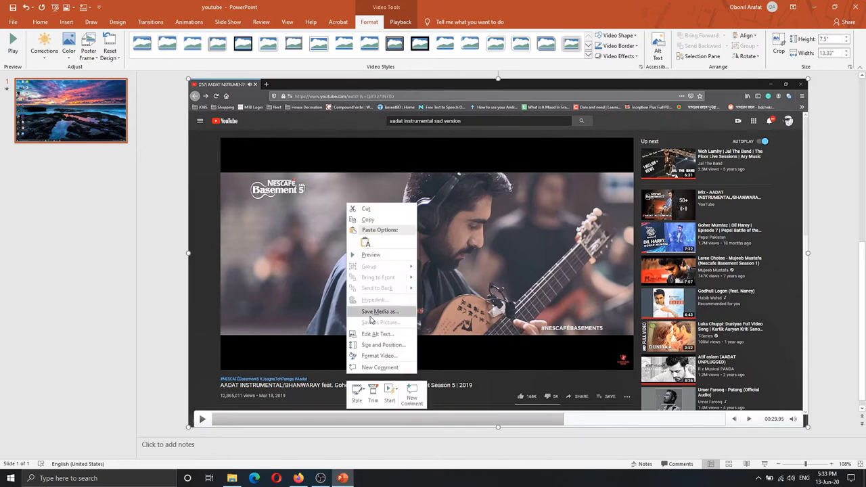
{"action": "left_click", "coordinate": [370, 312]}
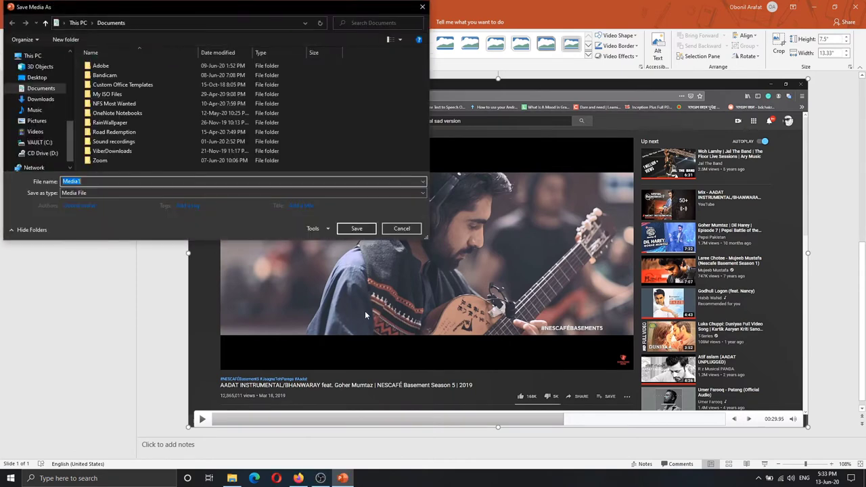
{"action": "left_click", "coordinate": [47, 79]}
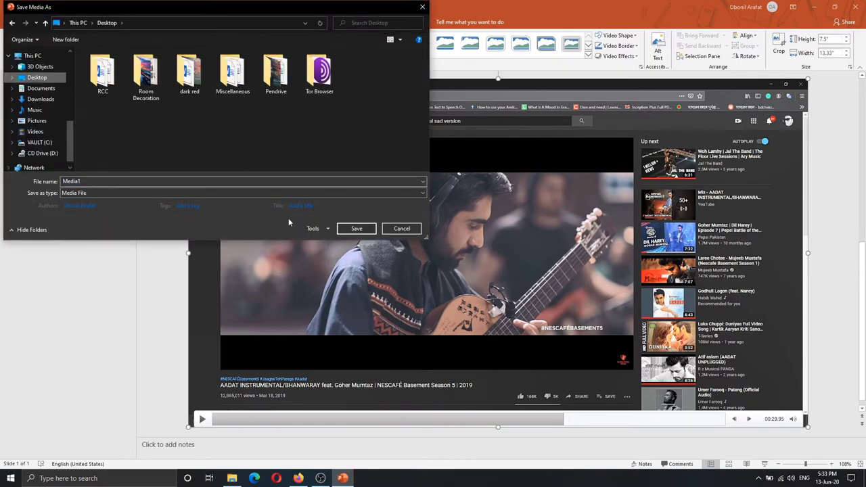
{"action": "left_click", "coordinate": [353, 232]}
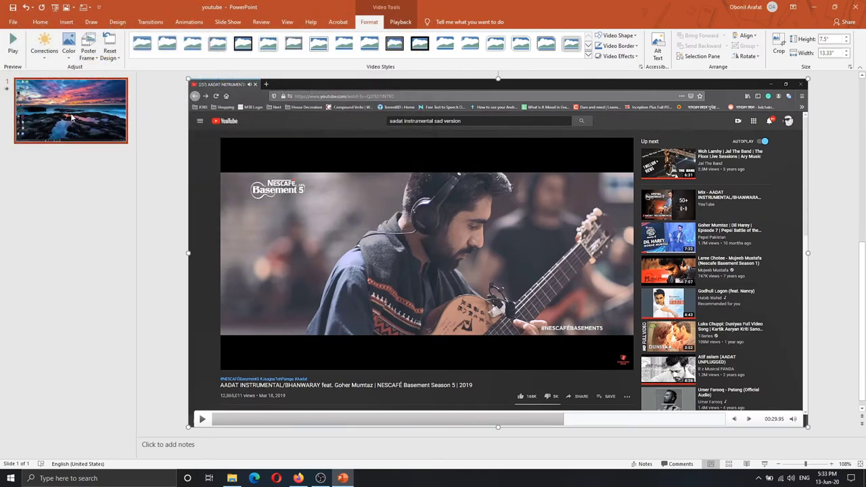
Set the presentation's video export to Ultra HD (4K) quality and start creating the video
{"action": "left_click", "coordinate": [18, 24]}
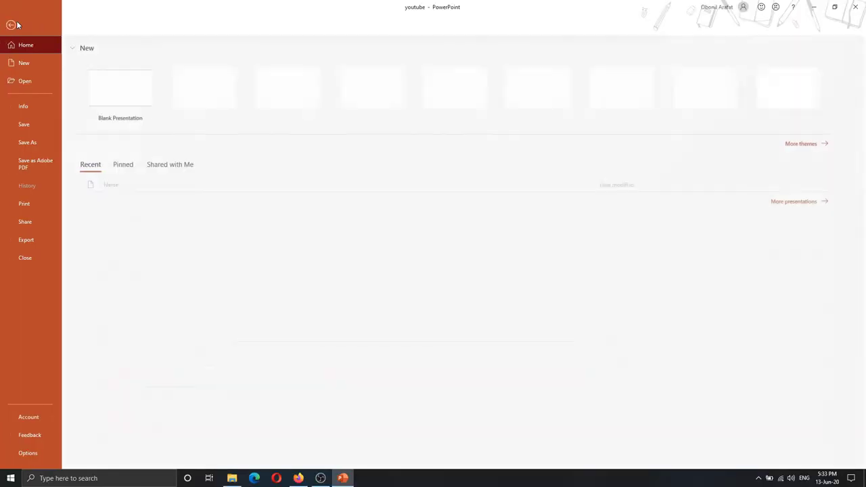
{"action": "left_click", "coordinate": [36, 242]}
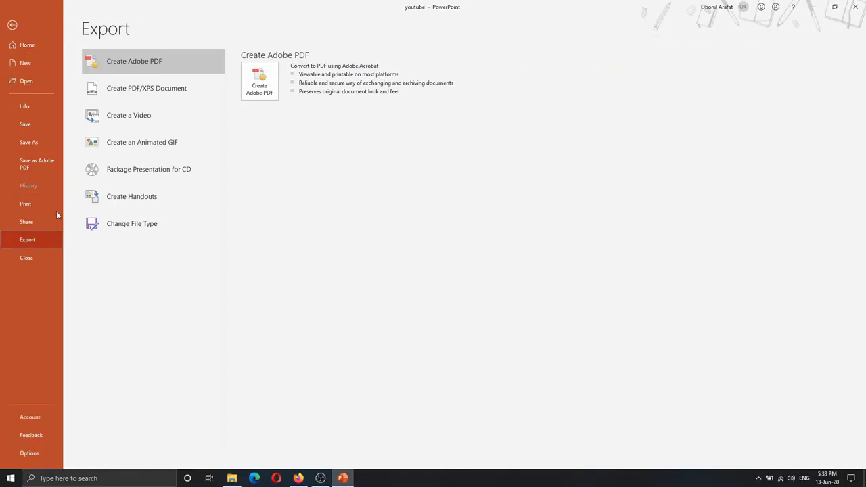
{"action": "left_click", "coordinate": [113, 121]}
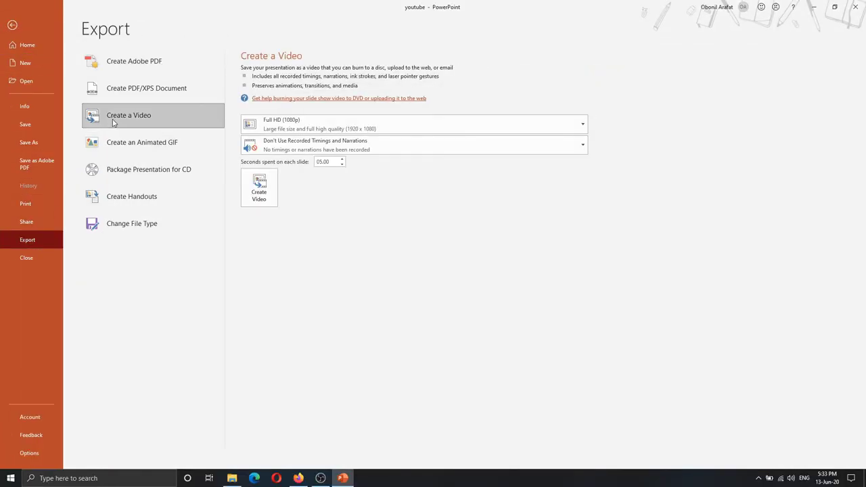
{"action": "left_click", "coordinate": [292, 125]}
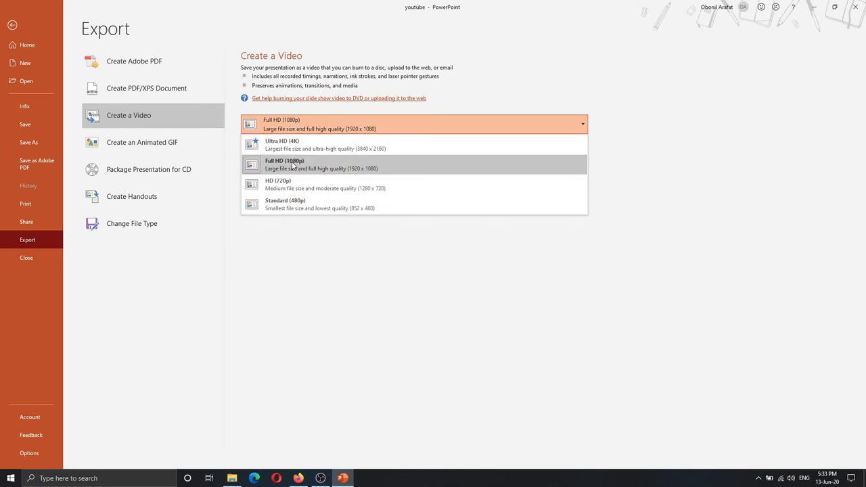
{"action": "left_click", "coordinate": [295, 145]}
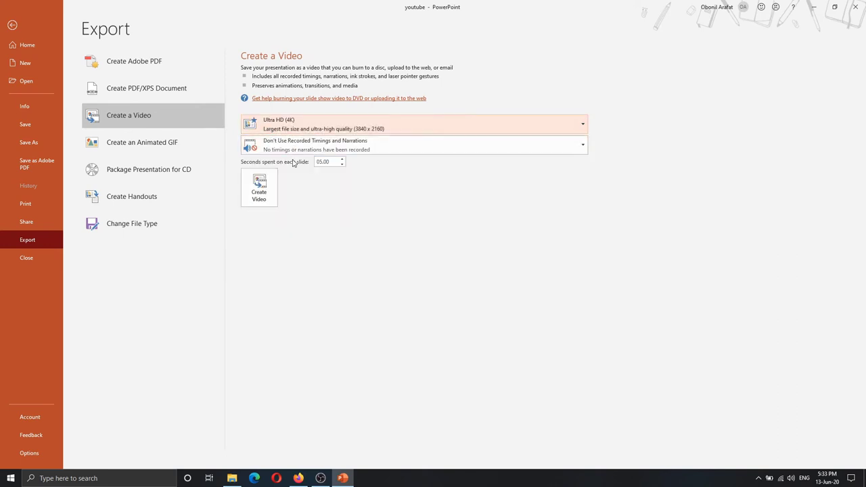
{"action": "left_click", "coordinate": [259, 188]}
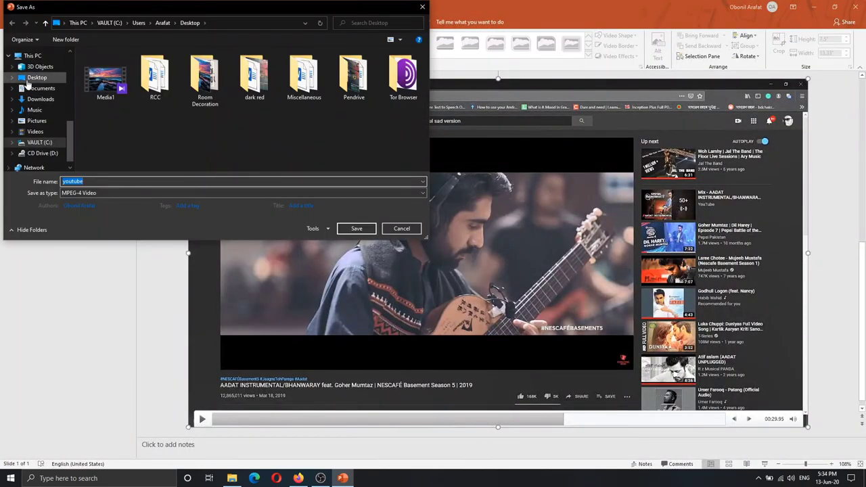
Save the 4K export to the Desktop as youtube.mp4 (MPEG-4 Video)
{"action": "left_click", "coordinate": [36, 77]}
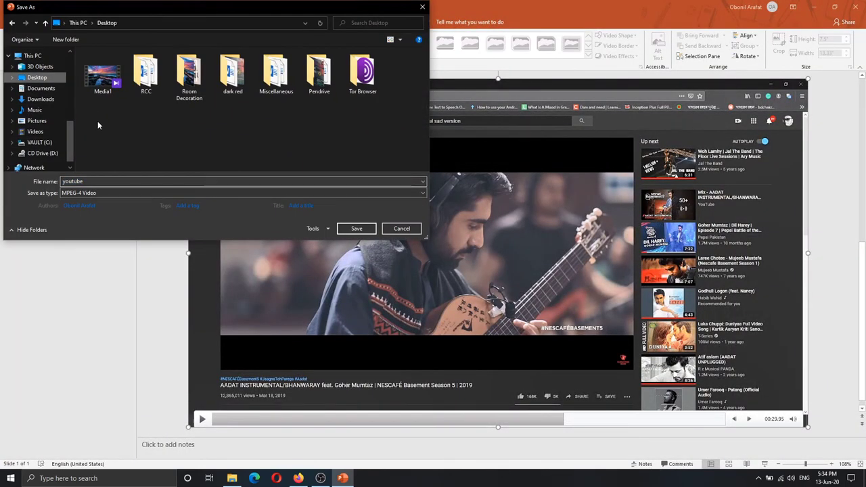
{"action": "left_click", "coordinate": [357, 229]}
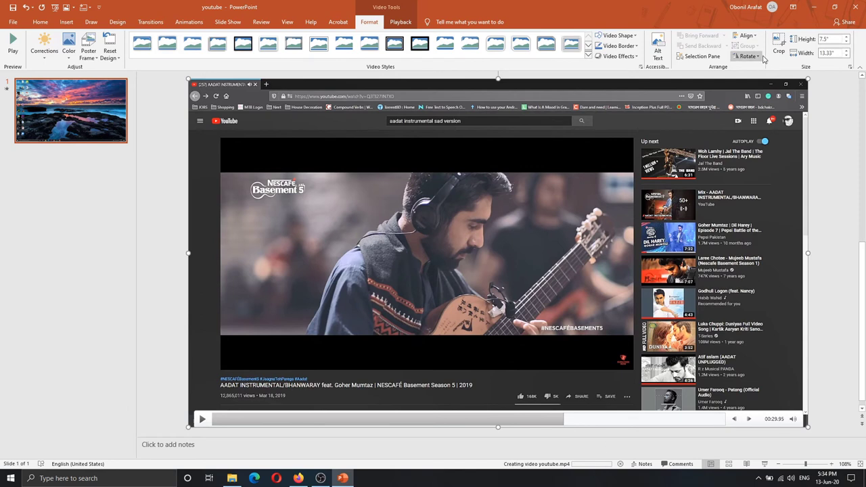
Open Media1 from the desktop in KMPlayer, dismiss the update notice, and skip ahead 5 seconds
{"action": "left_click", "coordinate": [811, 7]}
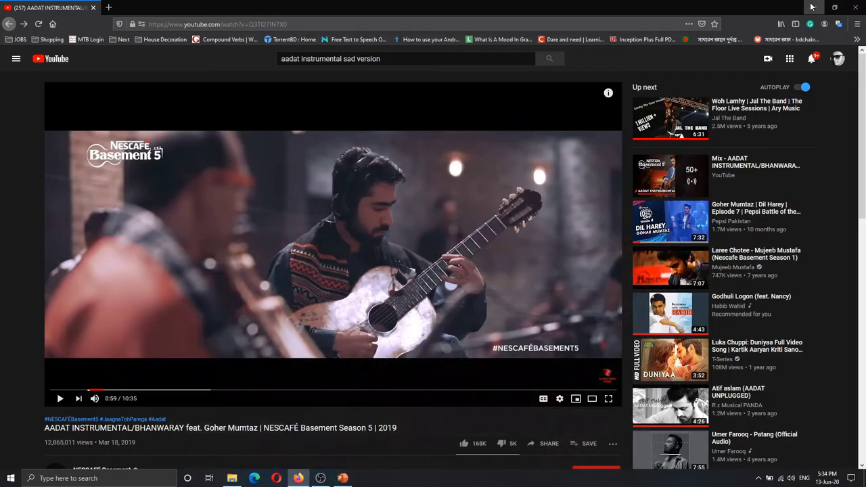
{"action": "left_click", "coordinate": [813, 7]}
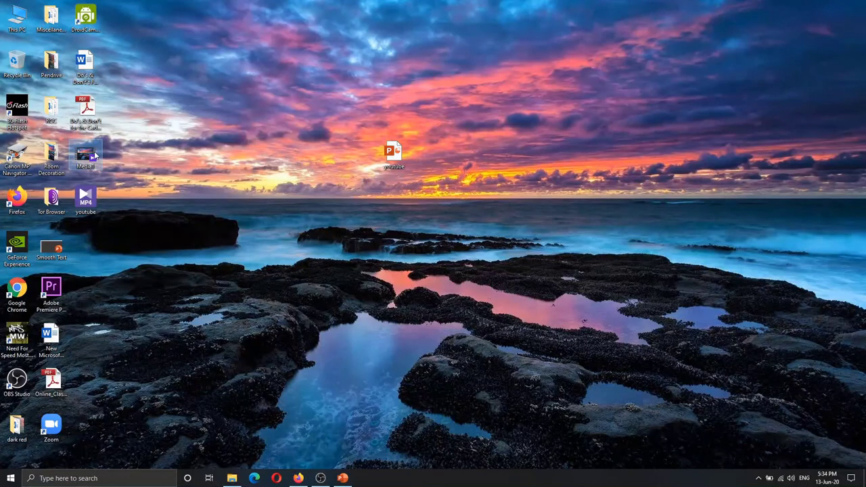
{"action": "double_click", "coordinate": [94, 157]}
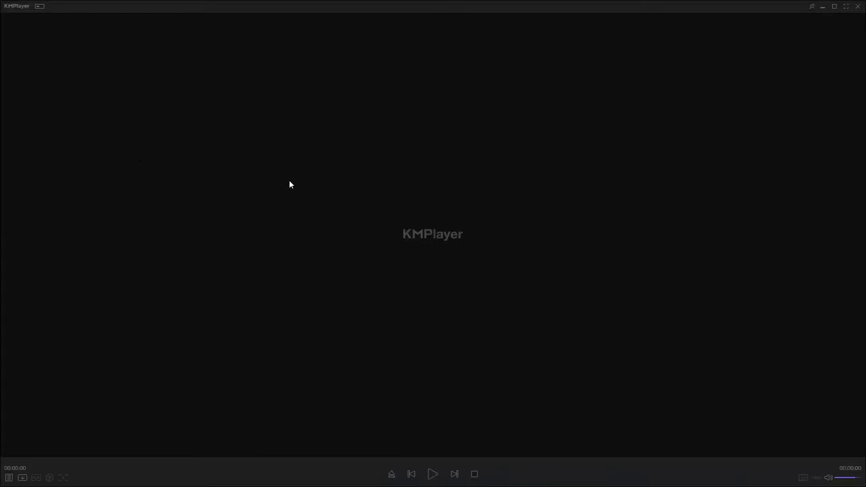
{"action": "left_click", "coordinate": [224, 157]}
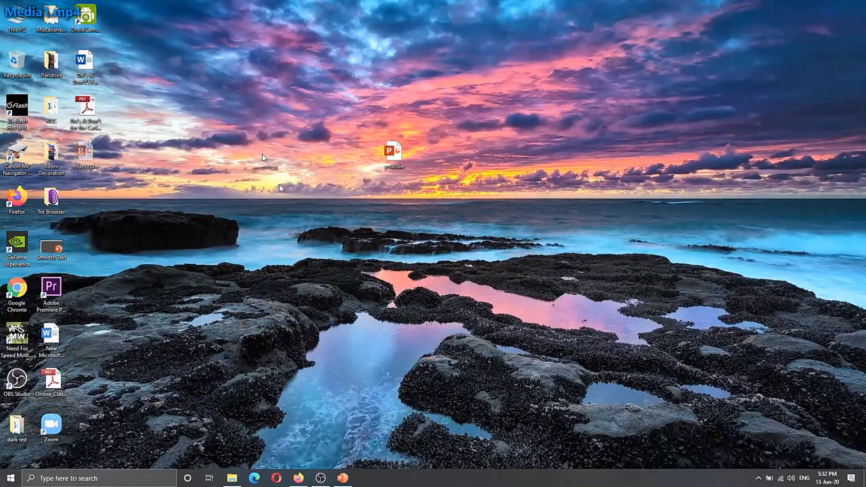
{"action": "key", "text": "Right"}
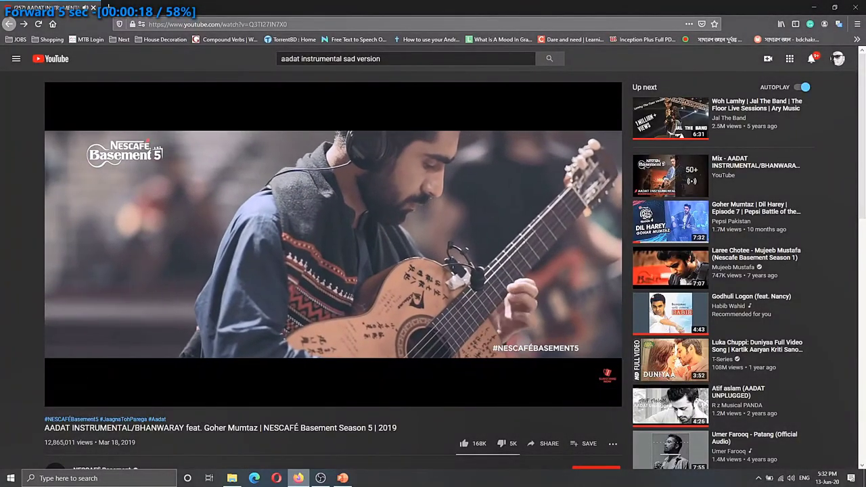